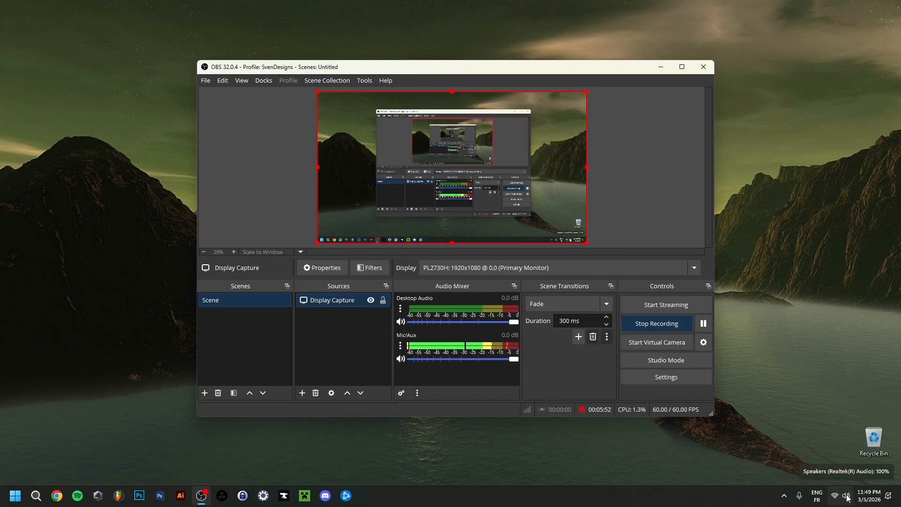
Step: Open the properties of the Yeti Stereo Microphone input device in the Windows sound settings
right_click(847, 497)
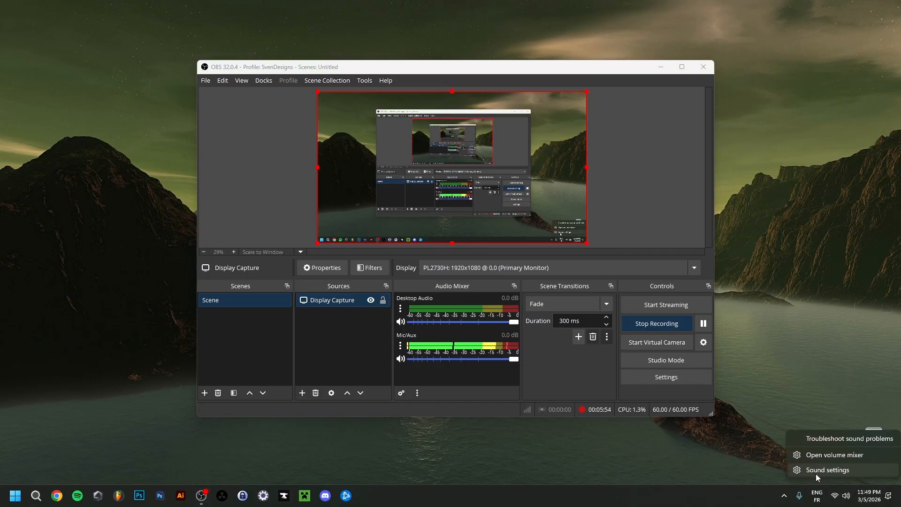
left_click(827, 470)
scroll(238, 298, "down", 6)
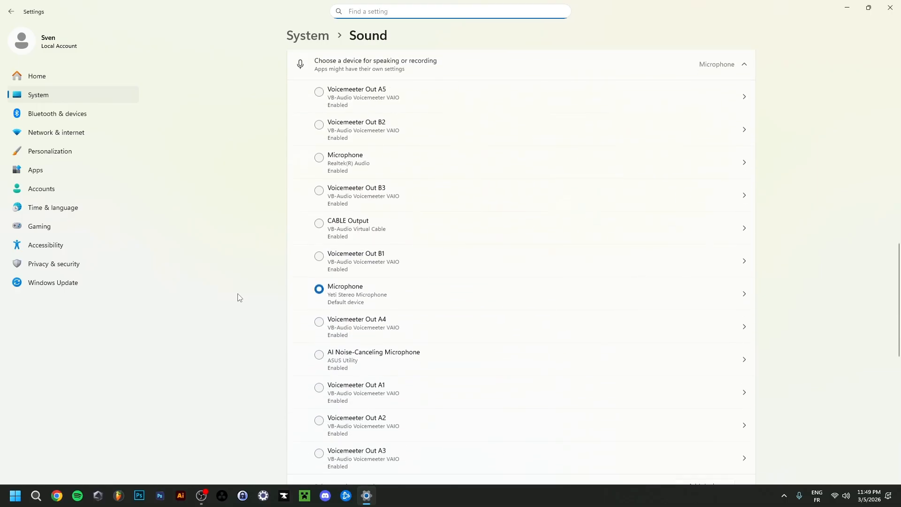
scroll(237, 297, "down", 1)
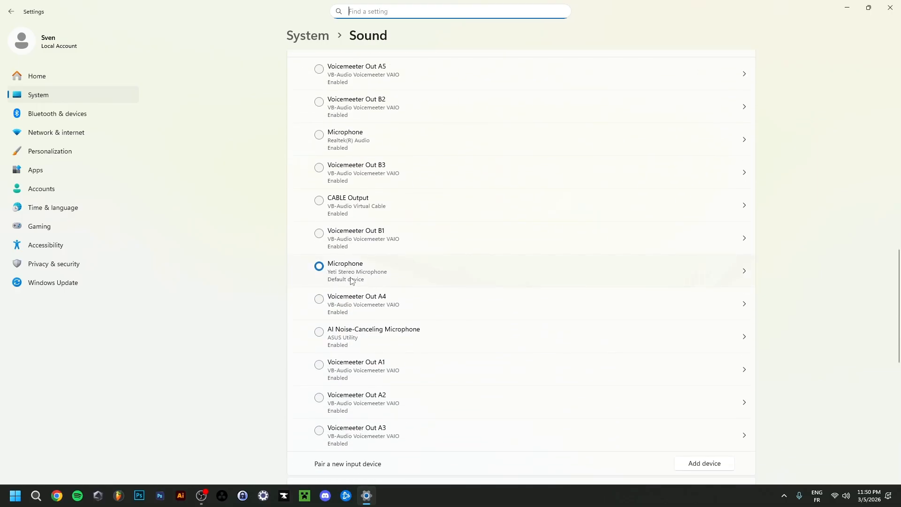
left_click(734, 276)
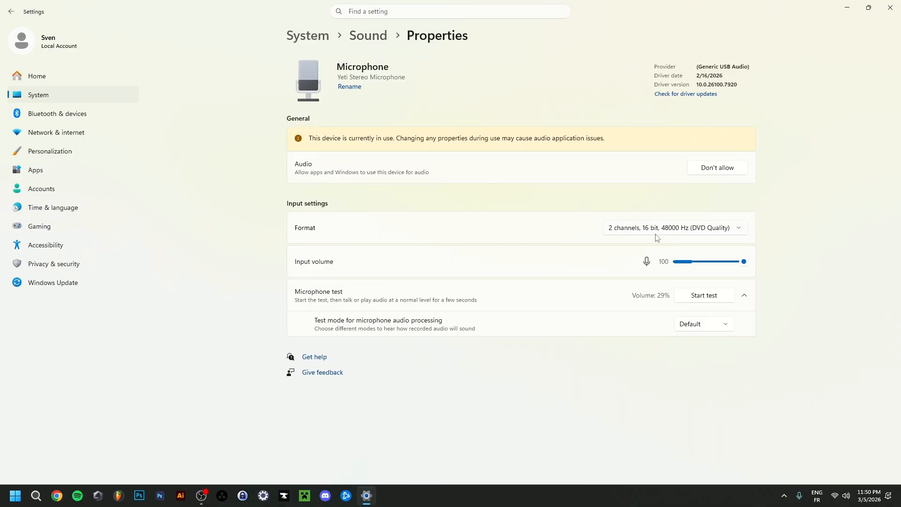
Step: Set the microphone's input format to 2 channels, 16 bit, 48000 Hz (DVD Quality) and close the Windows settings
left_click(653, 232)
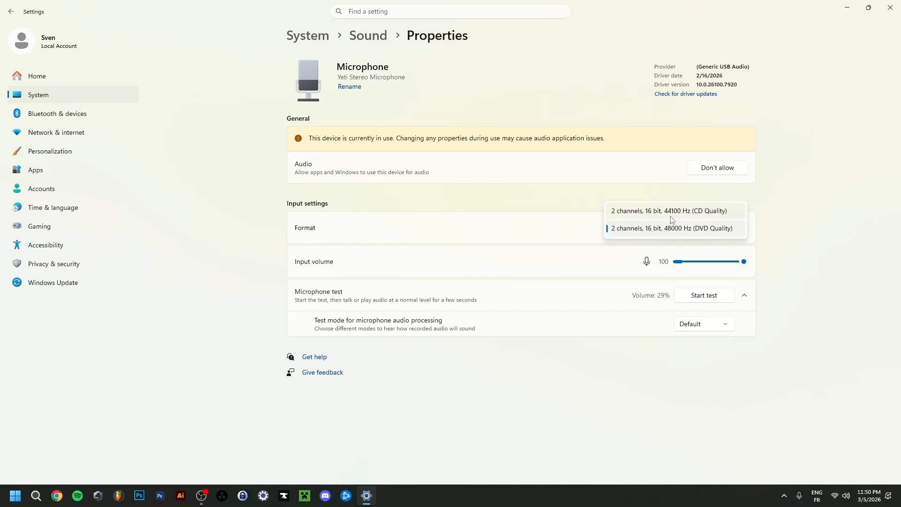
left_click(657, 230)
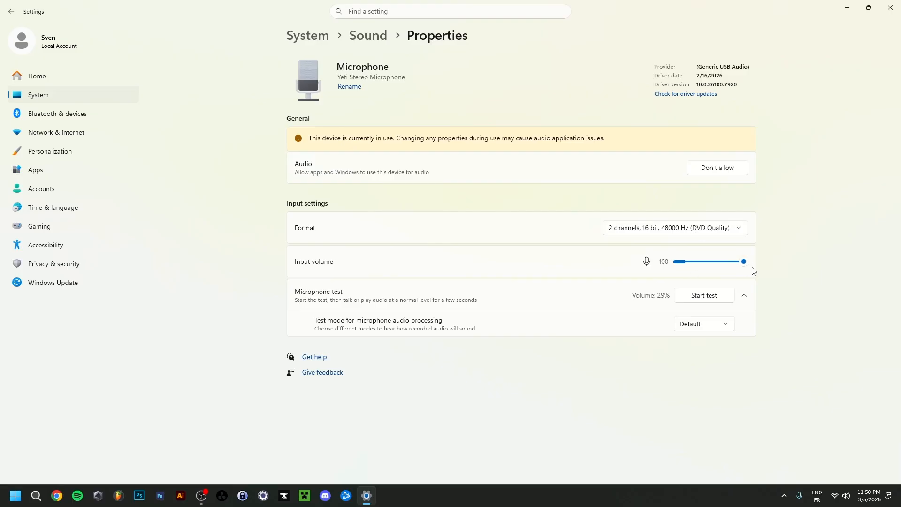
left_click(890, 7)
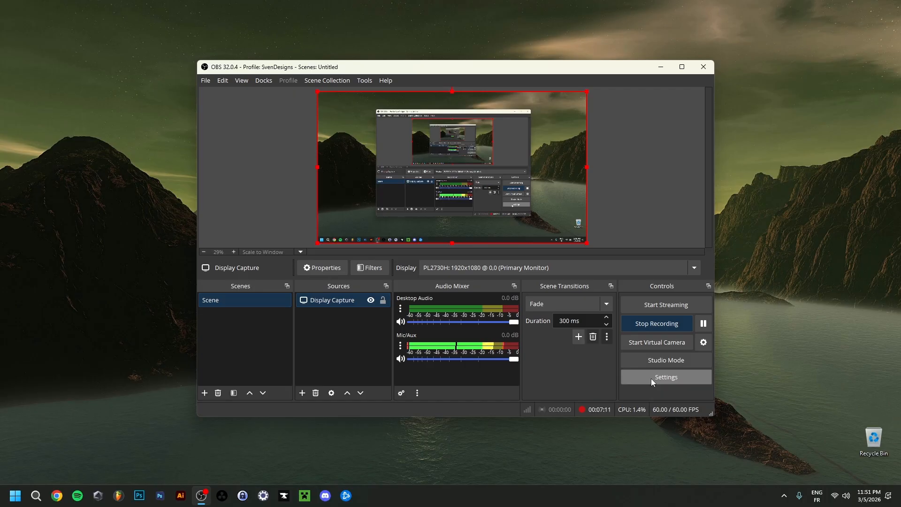
Step: Examine the audio track bitrates and the recording configuration in the OBS output settings
left_click(666, 377)
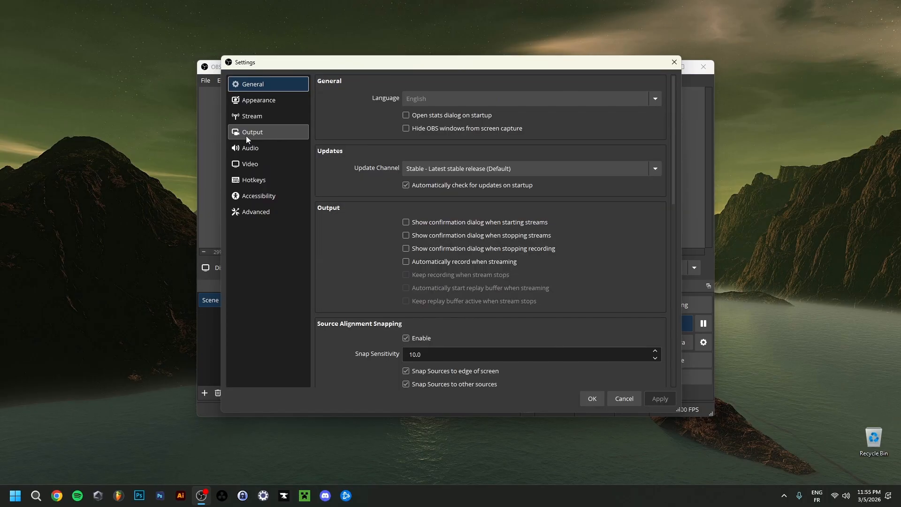
left_click(238, 134)
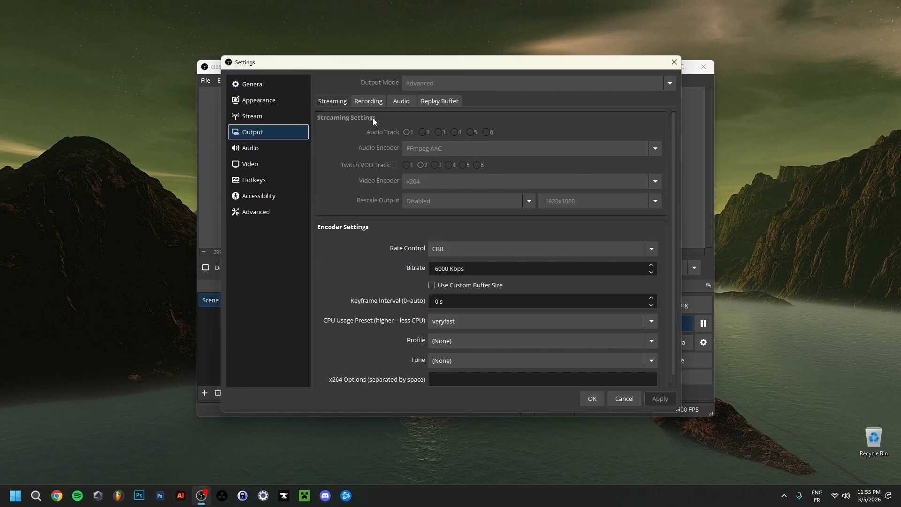
left_click(401, 104)
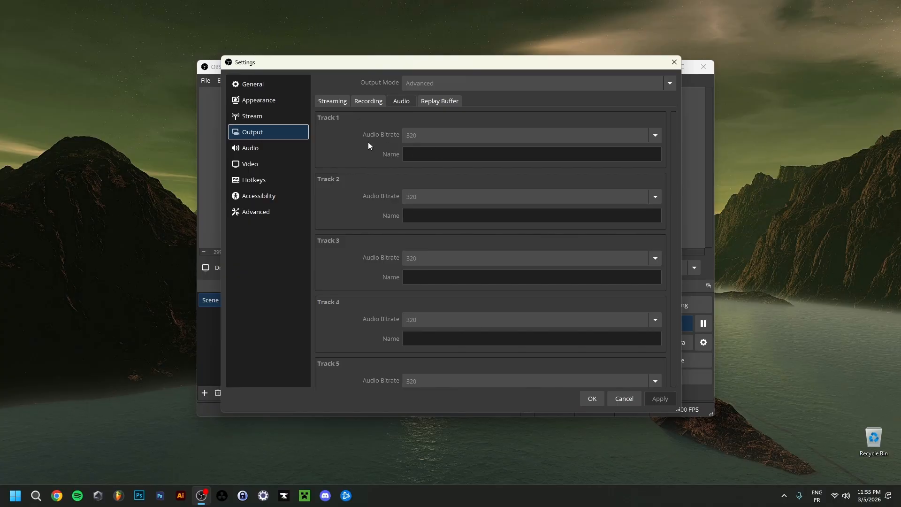
left_click(367, 100)
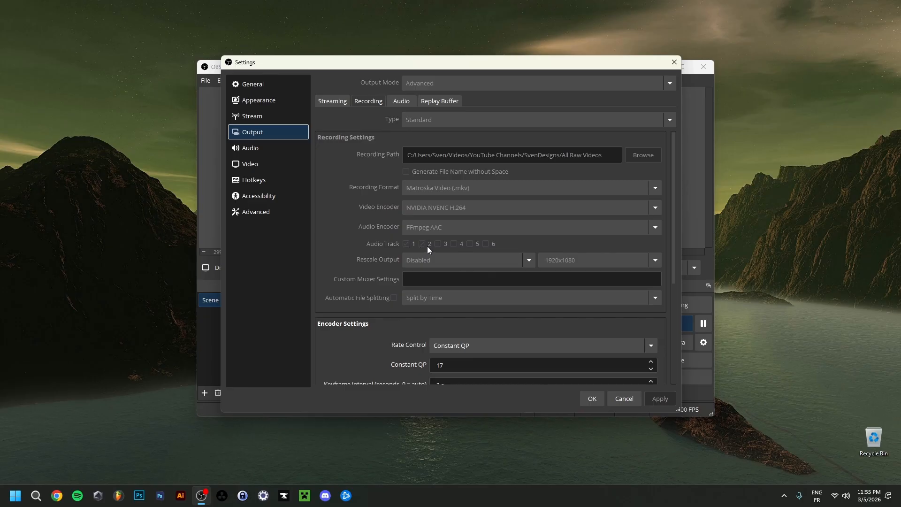
Step: Examine the devices offered for Mic/Auxiliary Audio and Desktop Audio in the audio settings, keeping the current choices
left_click(267, 157)
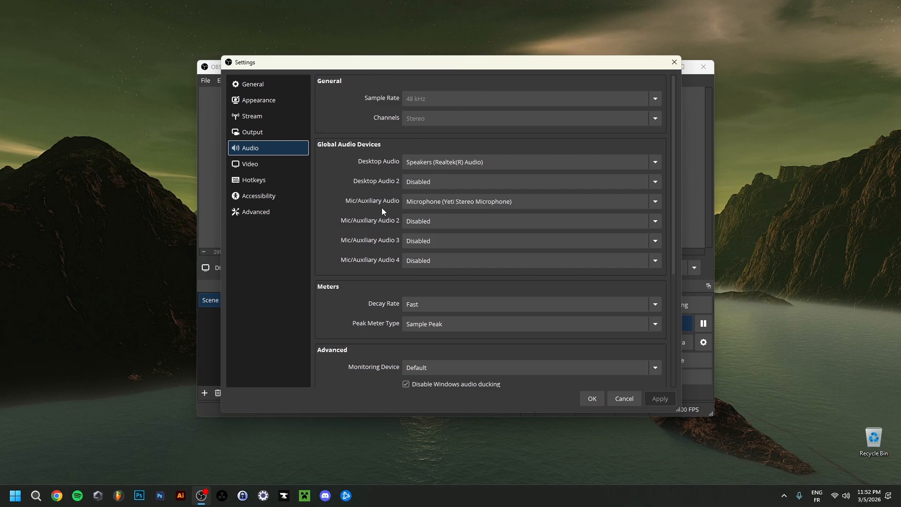
left_click(455, 203)
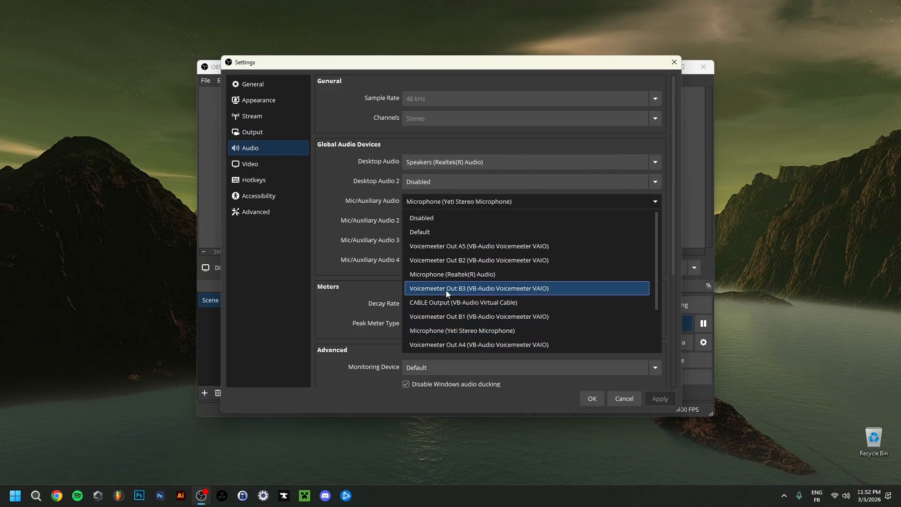
scroll(447, 289, "down", 2)
scroll(447, 289, "up", 2)
left_click(332, 201)
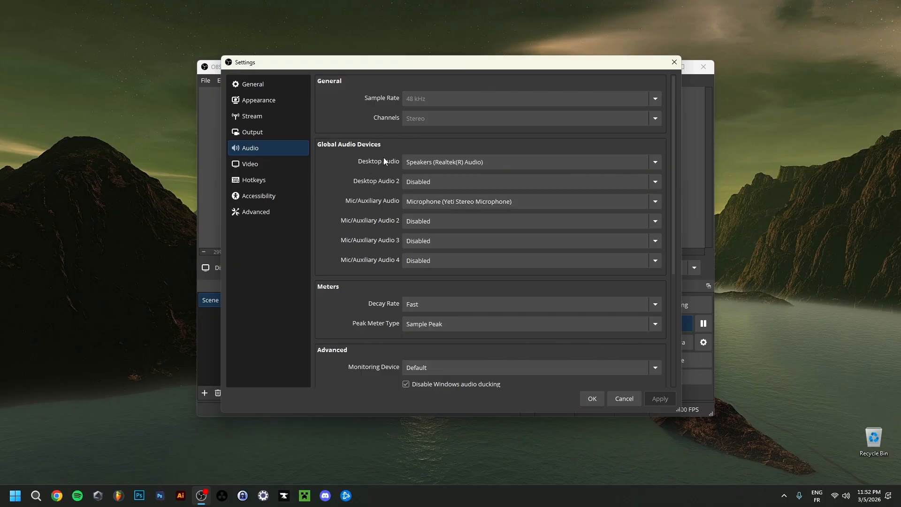
left_click(413, 164)
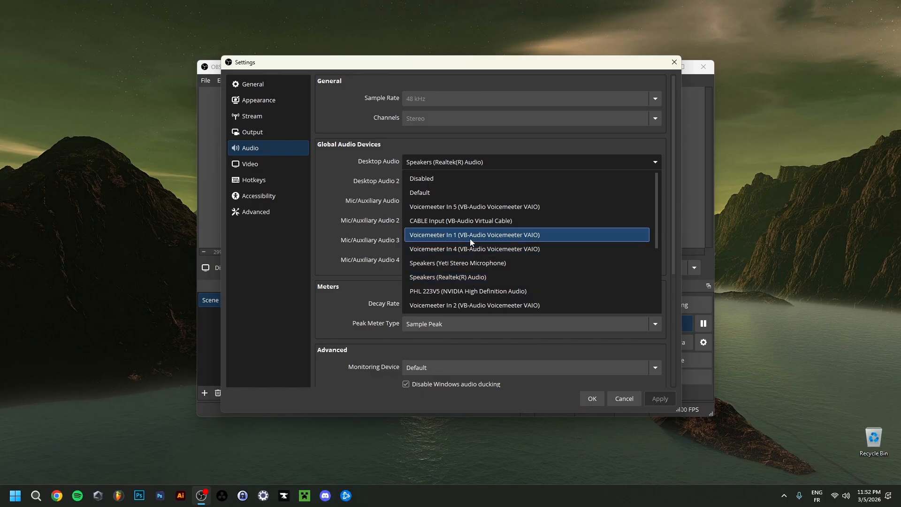
scroll(469, 238, "down", 3)
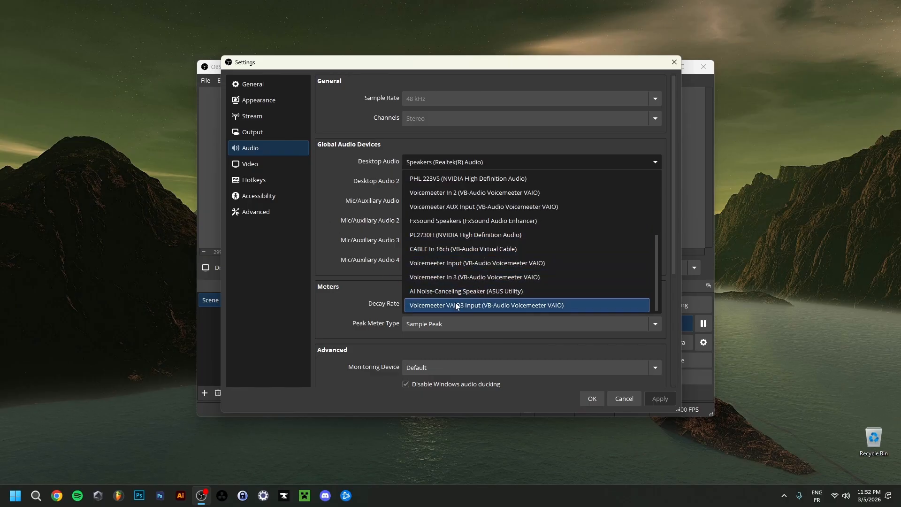
scroll(456, 303, "up", 1)
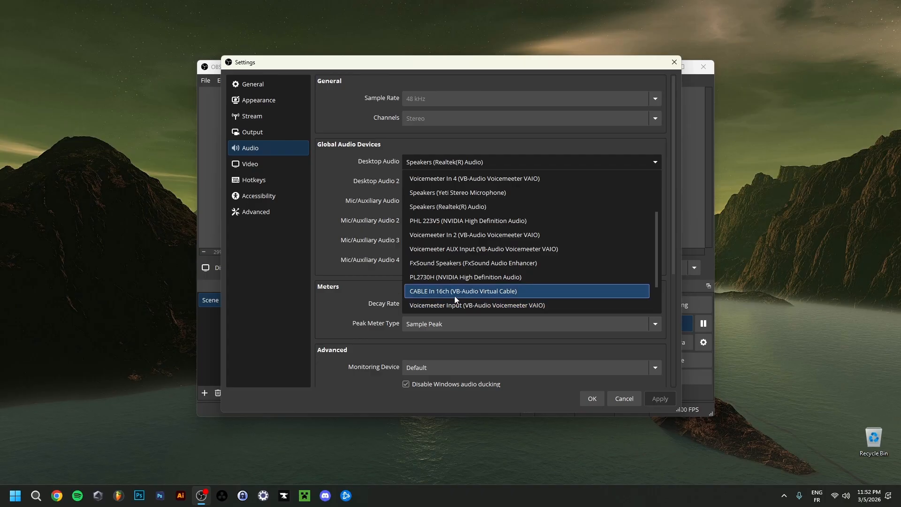
scroll(454, 297, "up", 2)
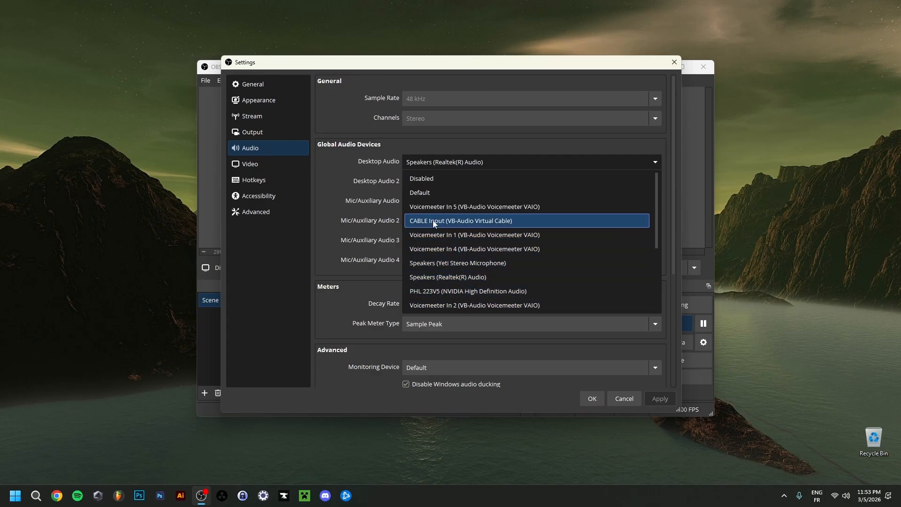
left_click(336, 173)
Step: Examine the available monitoring devices in the advanced audio options, then accept and close the settings
scroll(336, 173, "down", 3)
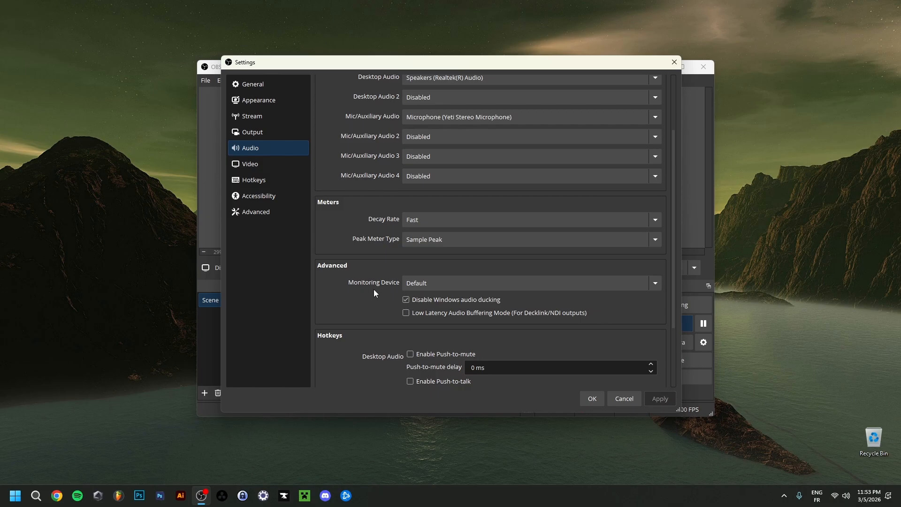
left_click(410, 285)
scroll(457, 369, "down", 2)
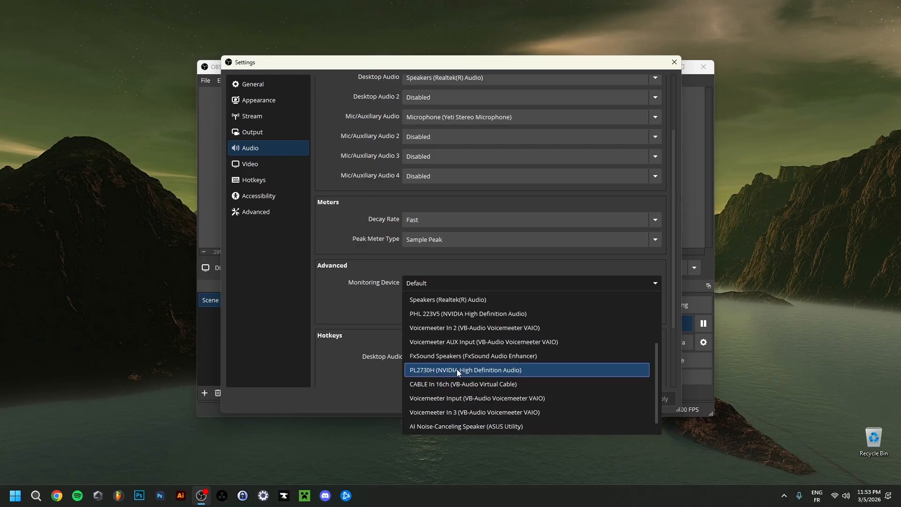
scroll(460, 376, "up", 2)
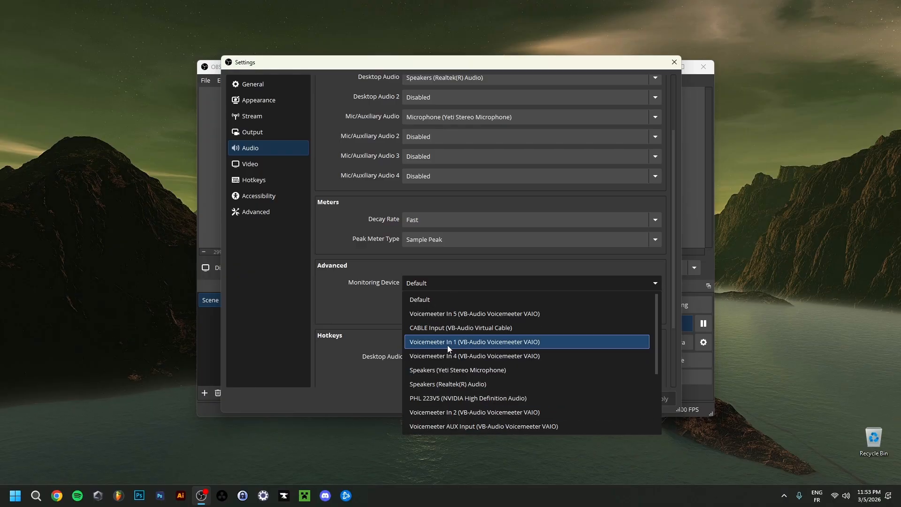
scroll(448, 349, "down", 3)
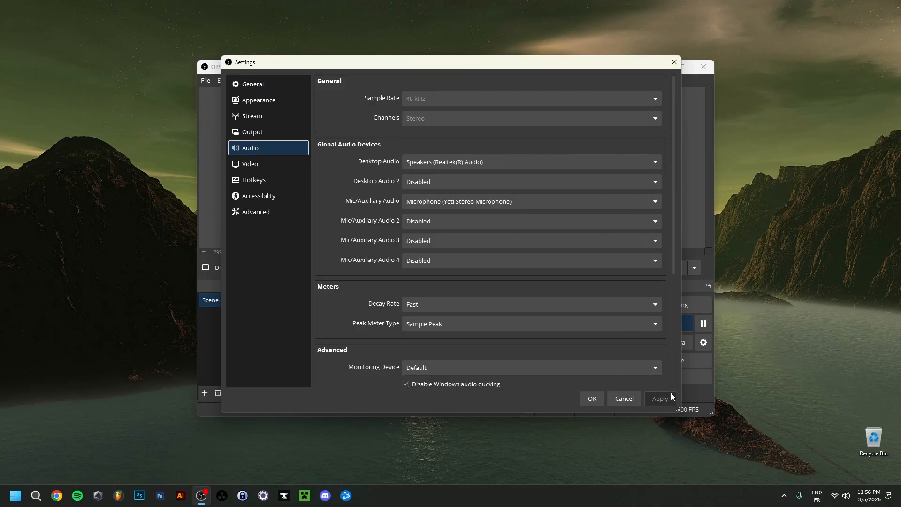
left_click(592, 399)
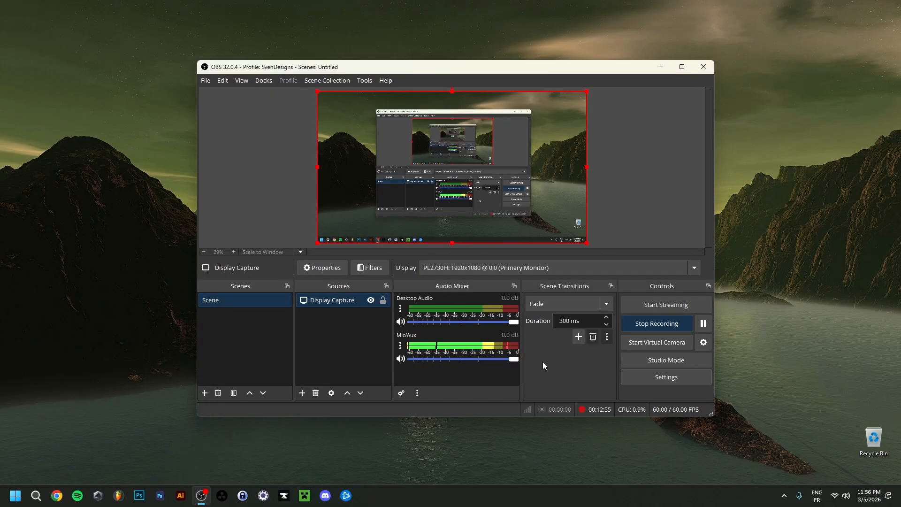
Step: Set the Mic/Aux audio monitoring to Monitor and Output in the advanced audio properties
left_click(401, 347)
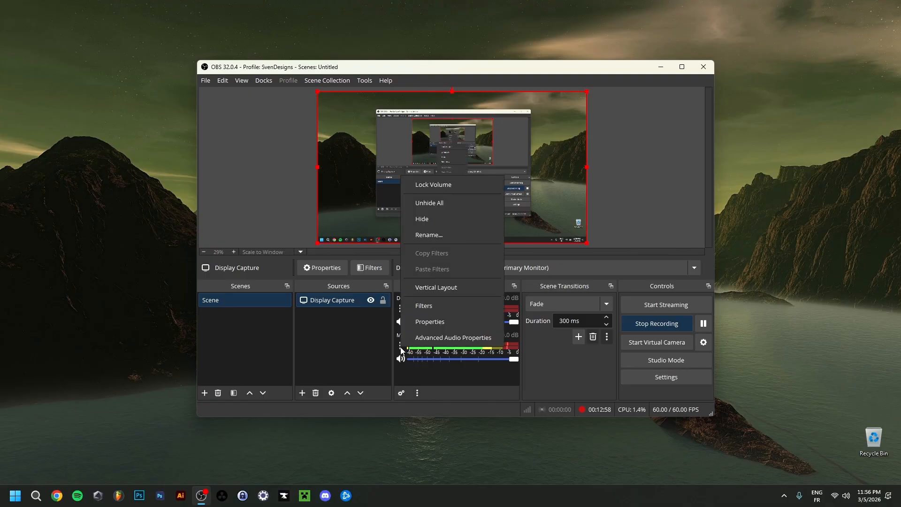
left_click(458, 343)
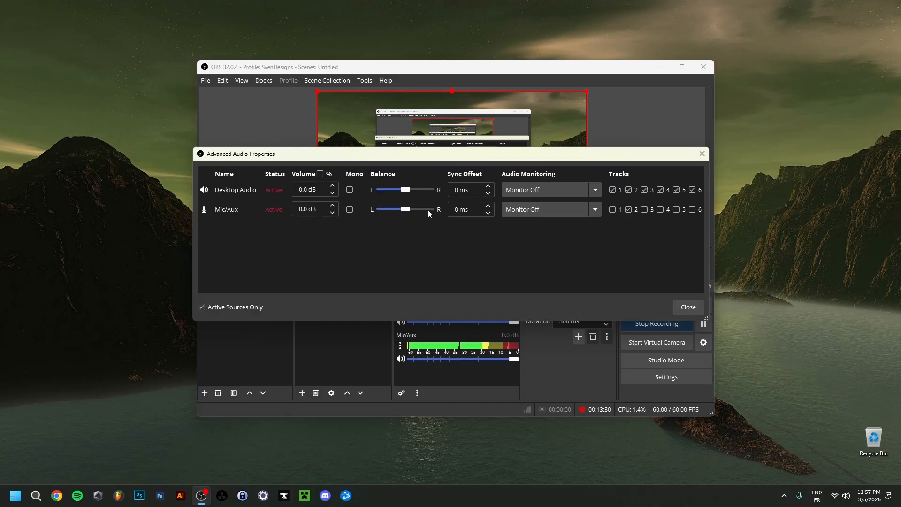
left_click(535, 210)
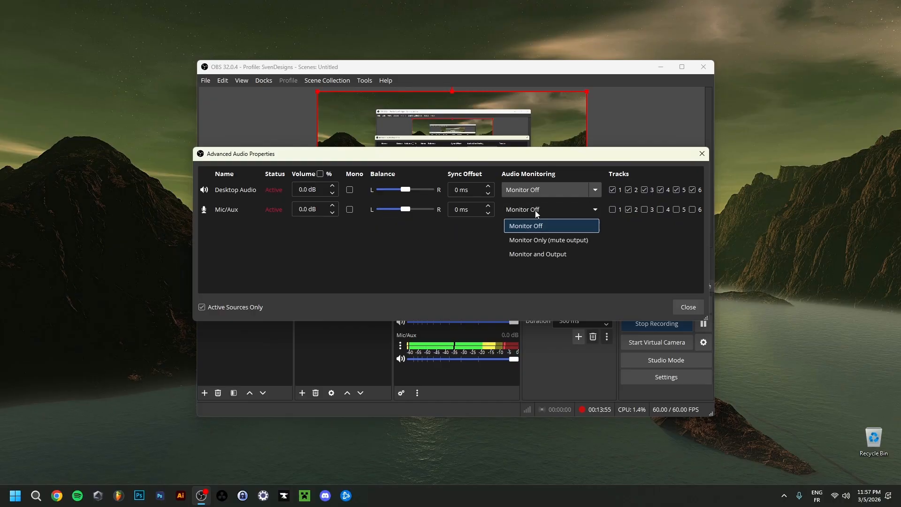
left_click(542, 254)
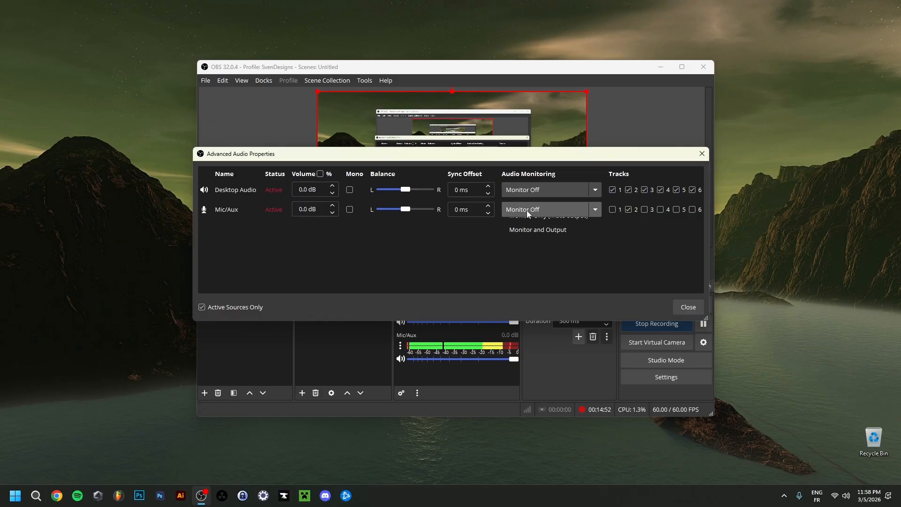
Step: Return the Mic/Aux audio monitoring to Monitor Off and close the advanced audio properties
left_click(526, 211)
left_click(532, 226)
left_click(689, 304)
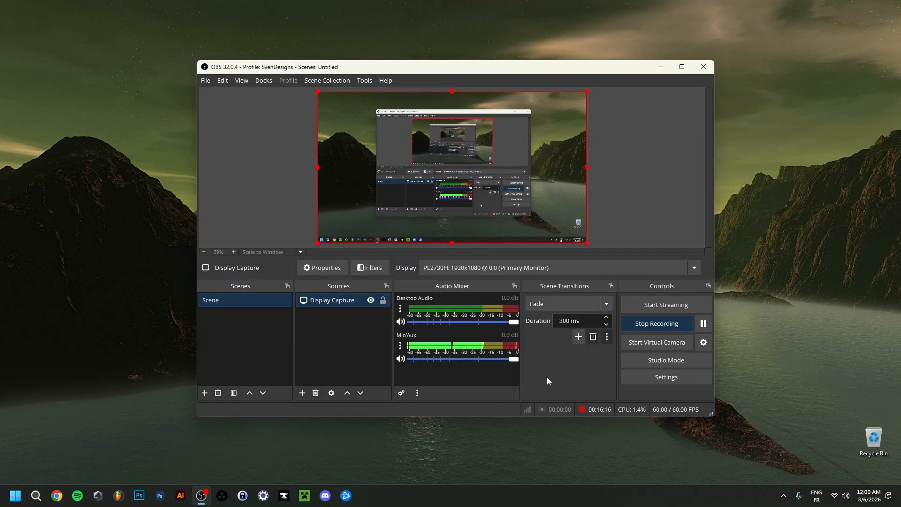
Step: Add a Noise Gate filter with its default name to the Mic/Aux audio source
left_click(400, 347)
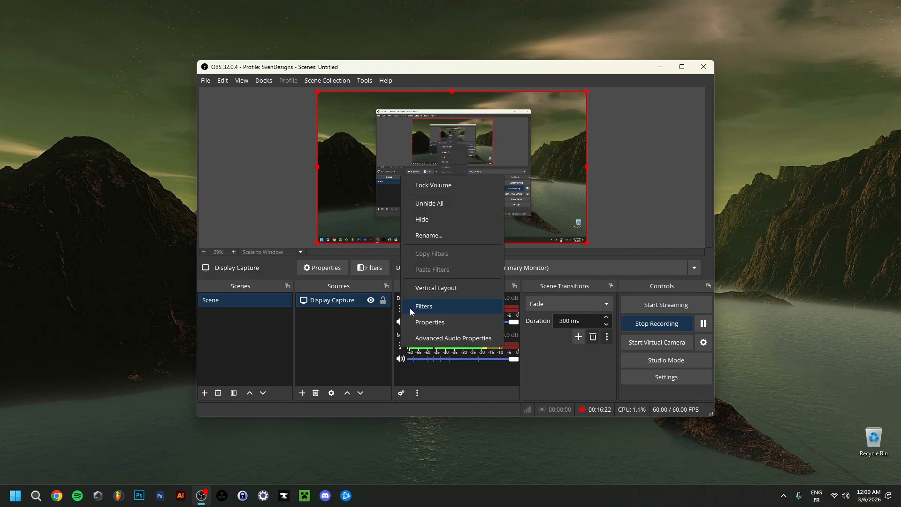
left_click(453, 307)
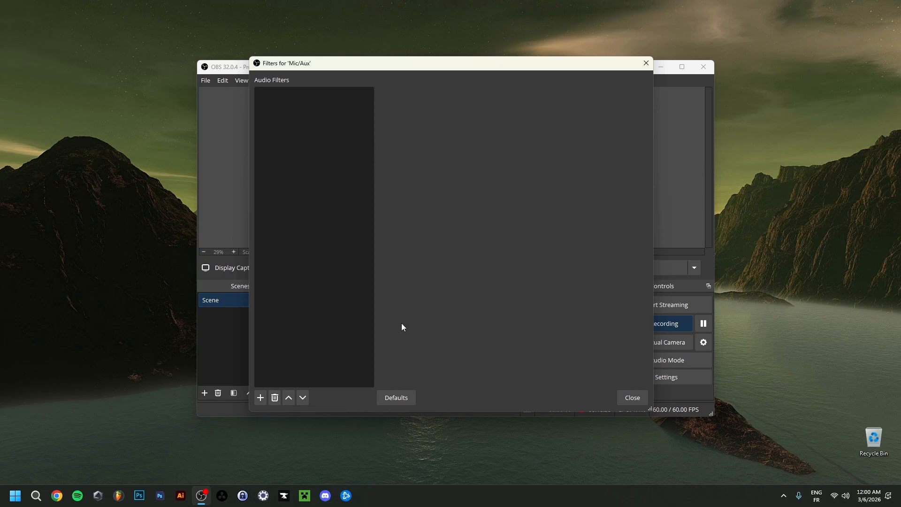
right_click(290, 100)
mouse_move(319, 108)
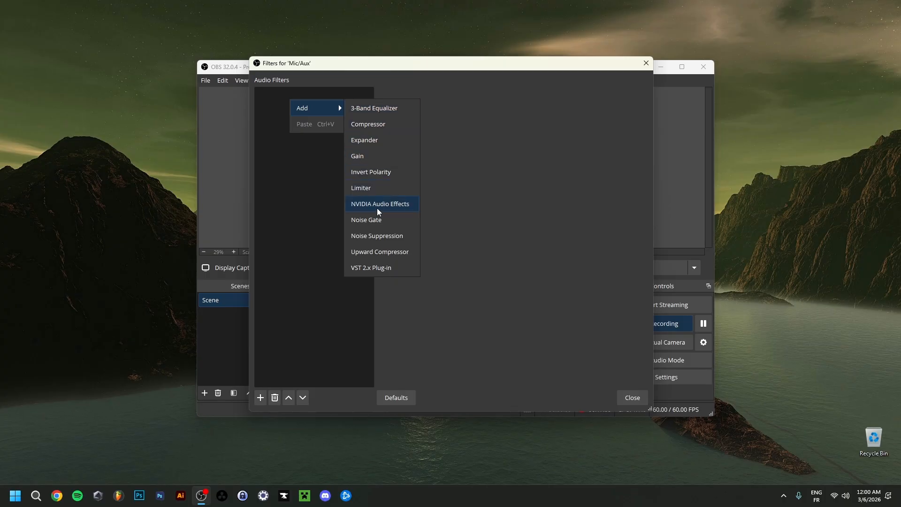
left_click(365, 221)
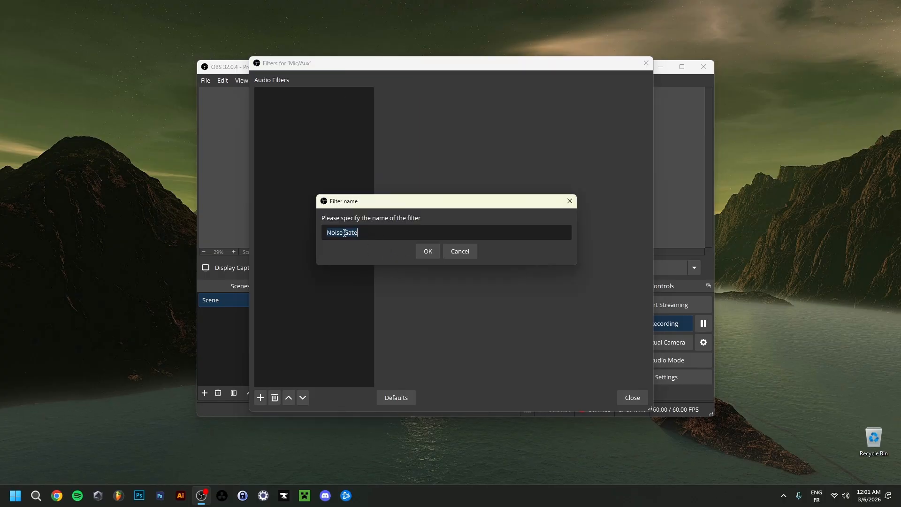
left_click(427, 253)
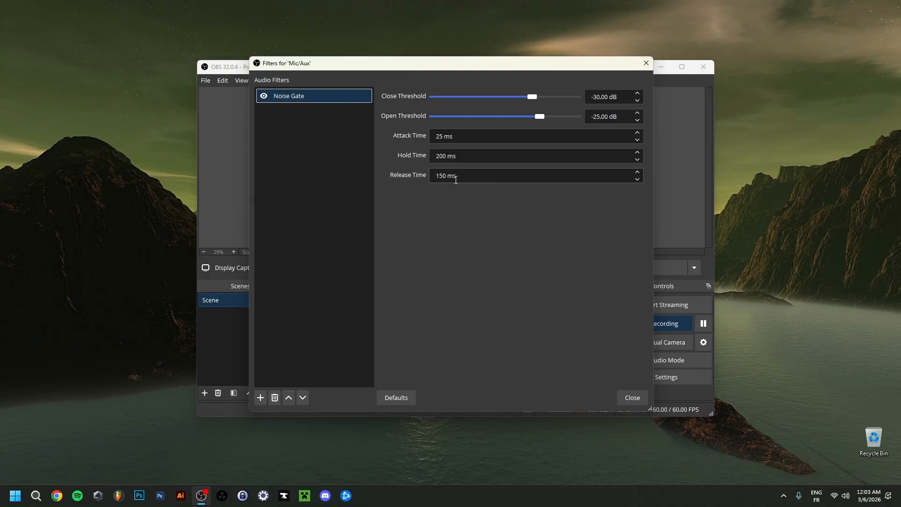
Step: Remove the Noise Gate filter from the Mic/Aux source and confirm the removal
right_click(307, 98)
left_click(344, 159)
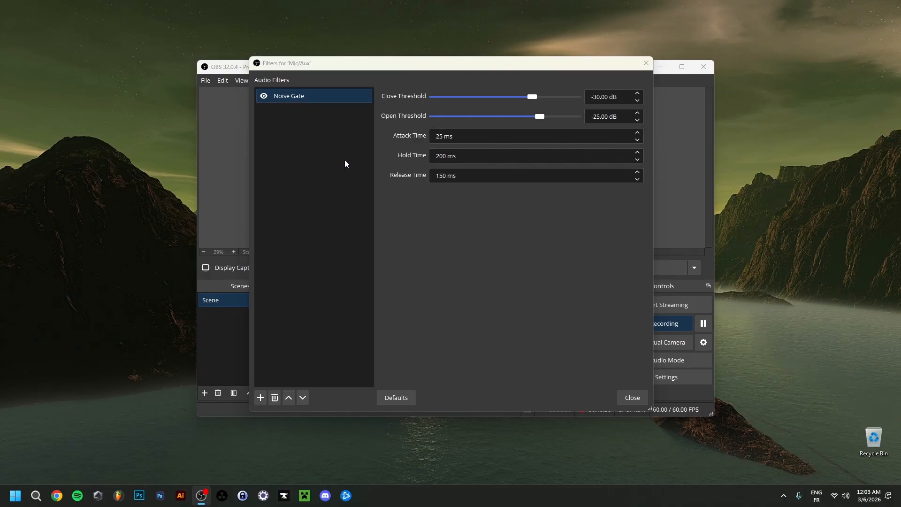
left_click(477, 245)
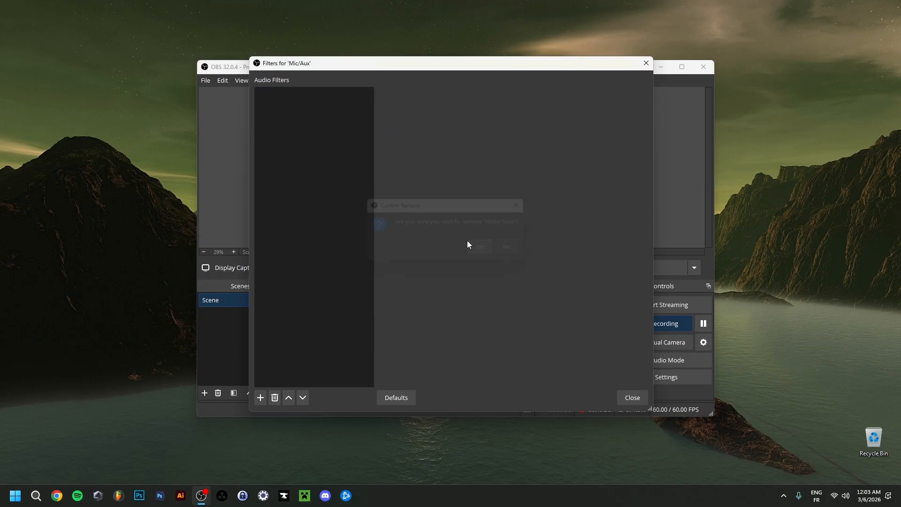
Step: Add a Noise Suppression filter with its default name to the Mic/Aux source, using the RNNoise method
right_click(299, 98)
mouse_move(338, 108)
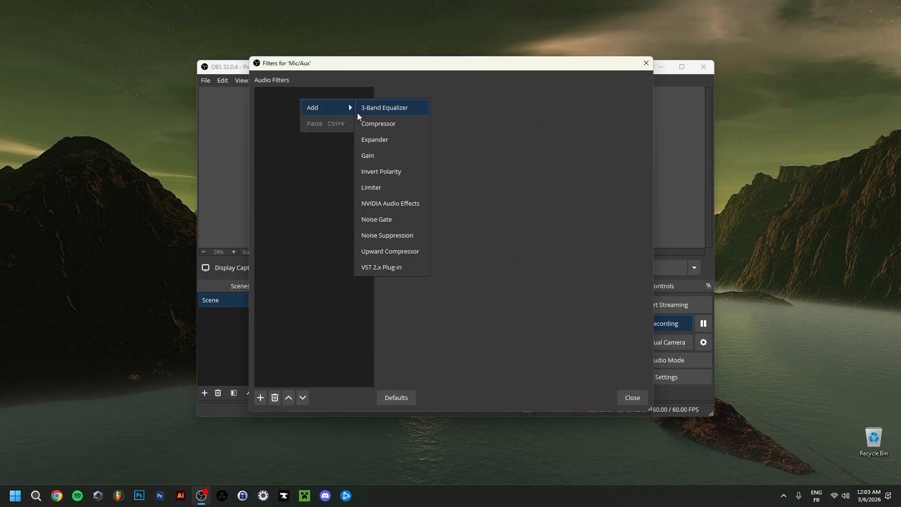
left_click(388, 235)
left_click(426, 252)
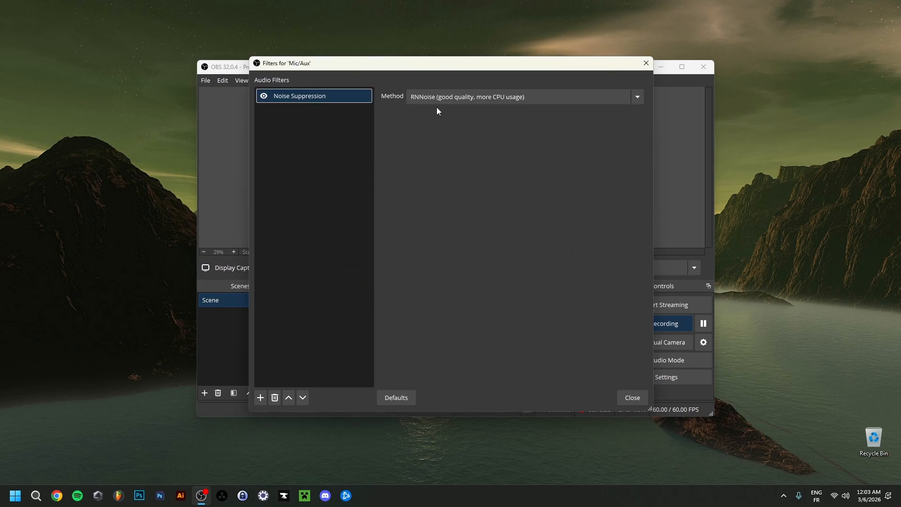
left_click(437, 100)
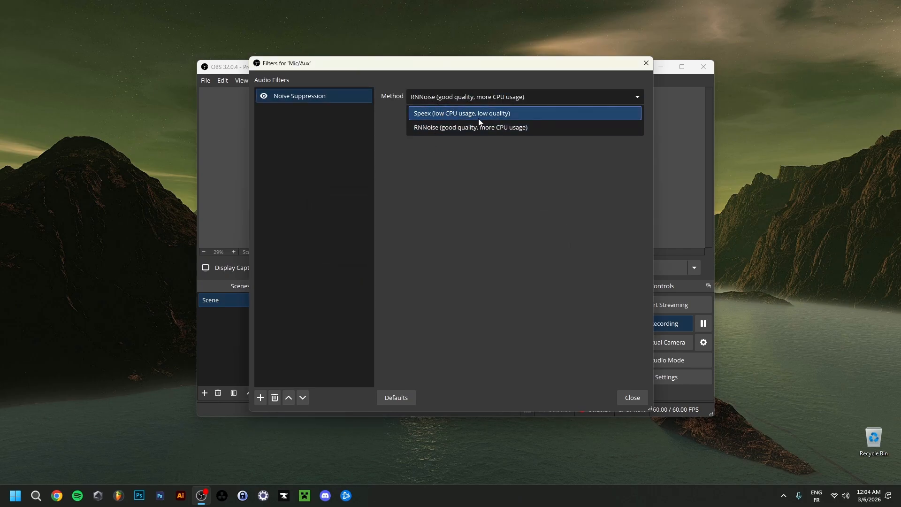
left_click(442, 127)
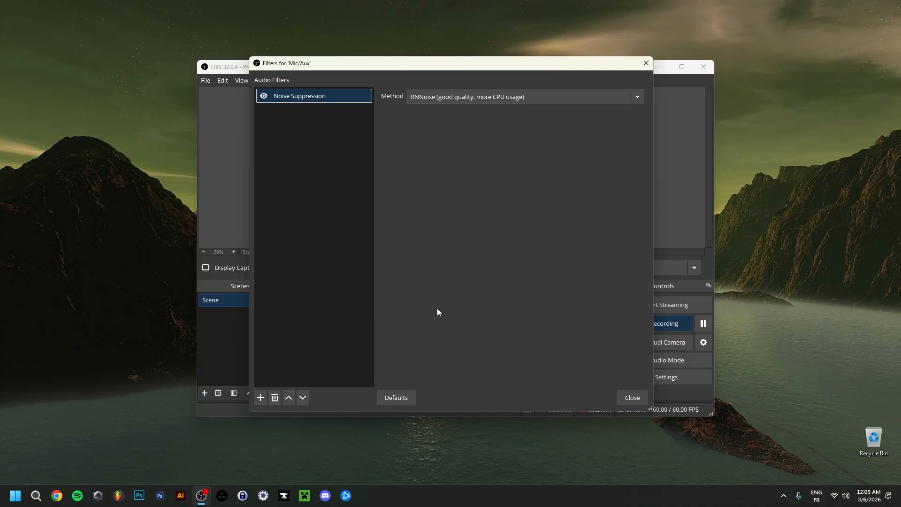
Step: Remove the Noise Suppression filter from the Mic/Aux source and confirm the removal
right_click(302, 98)
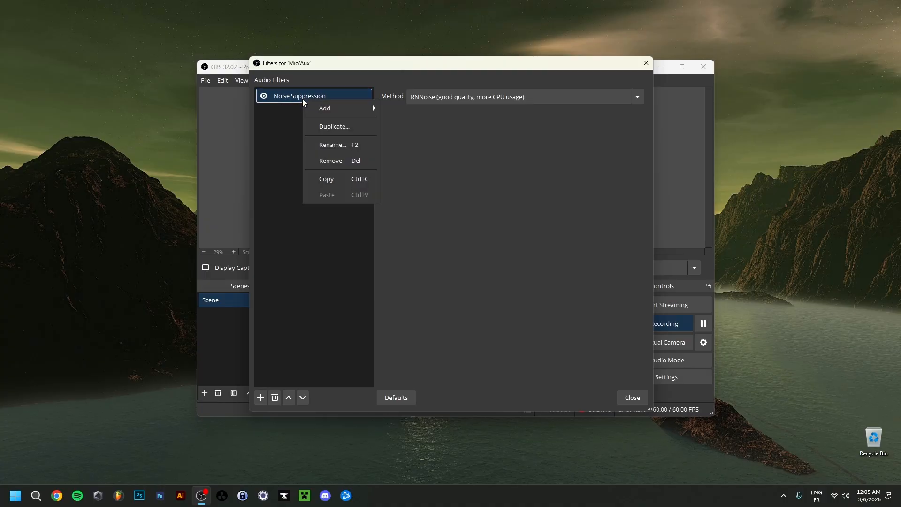
left_click(323, 160)
left_click(494, 248)
right_click(318, 102)
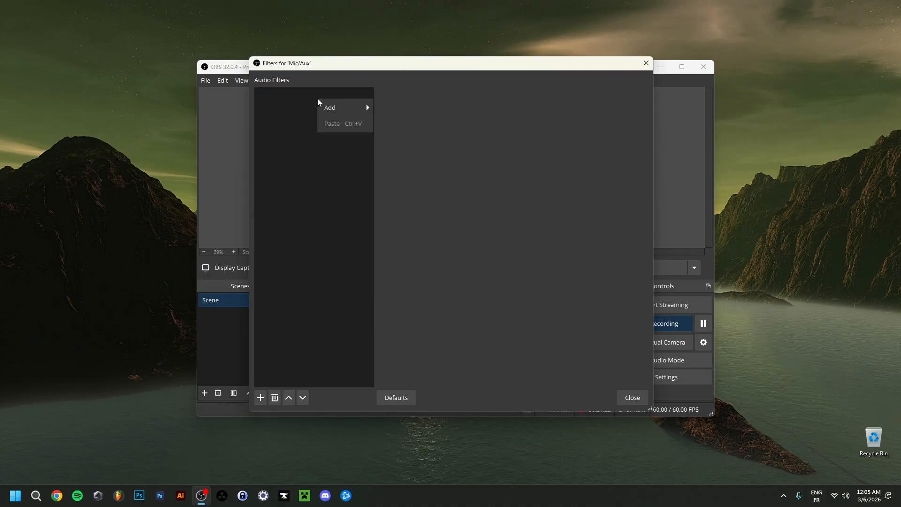
left_click(277, 122)
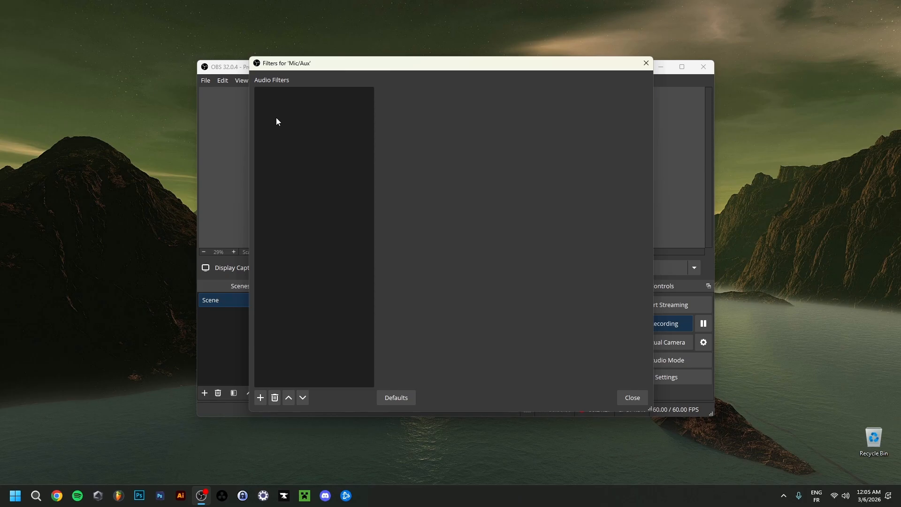
Step: Add an NVIDIA Audio Effects filter to the Mic/Aux source and set its method to NVIDIA Room Echo Removal
right_click(301, 102)
mouse_move(316, 108)
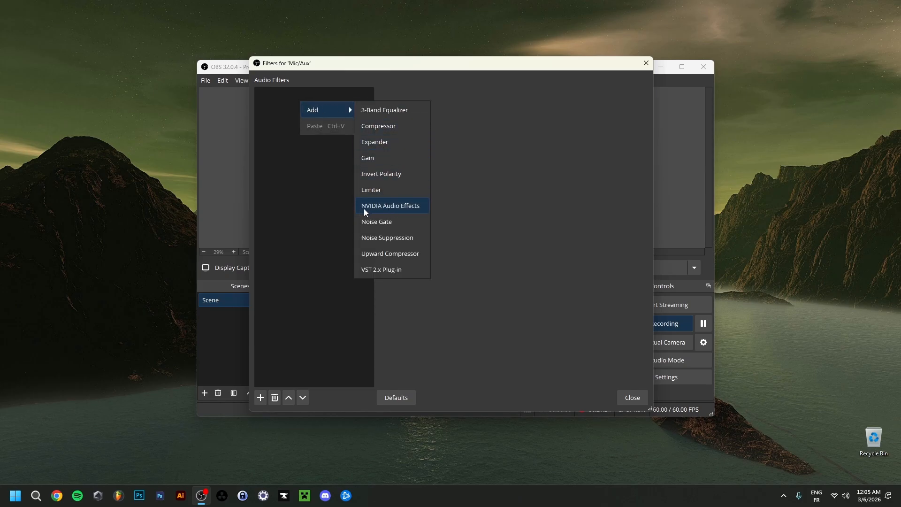
left_click(398, 207)
left_click(430, 255)
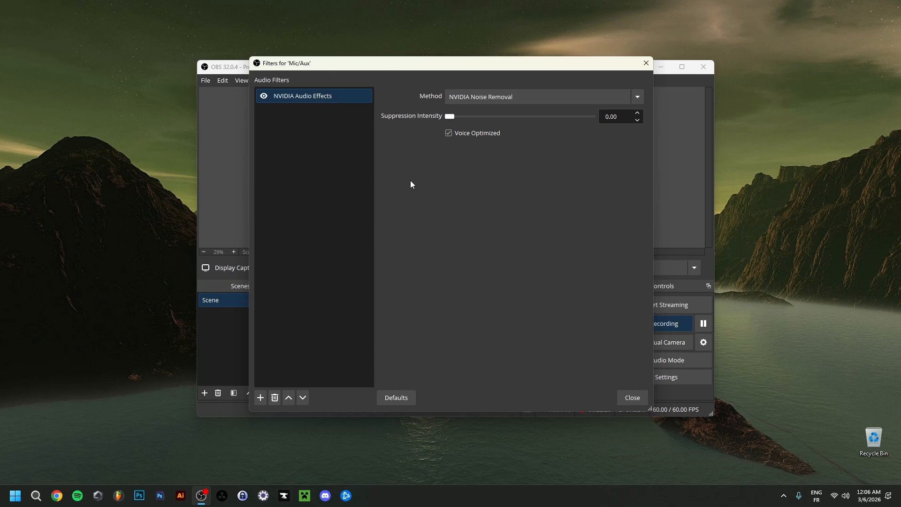
left_click(483, 97)
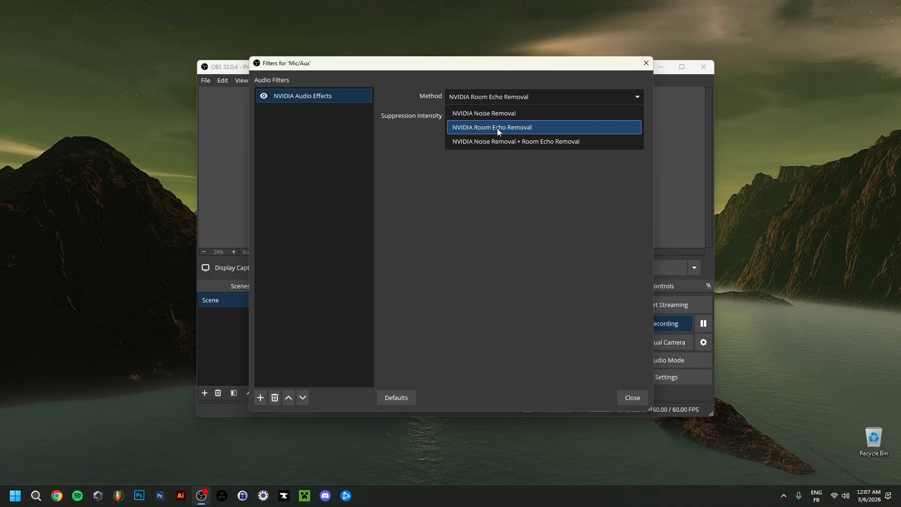
left_click(497, 128)
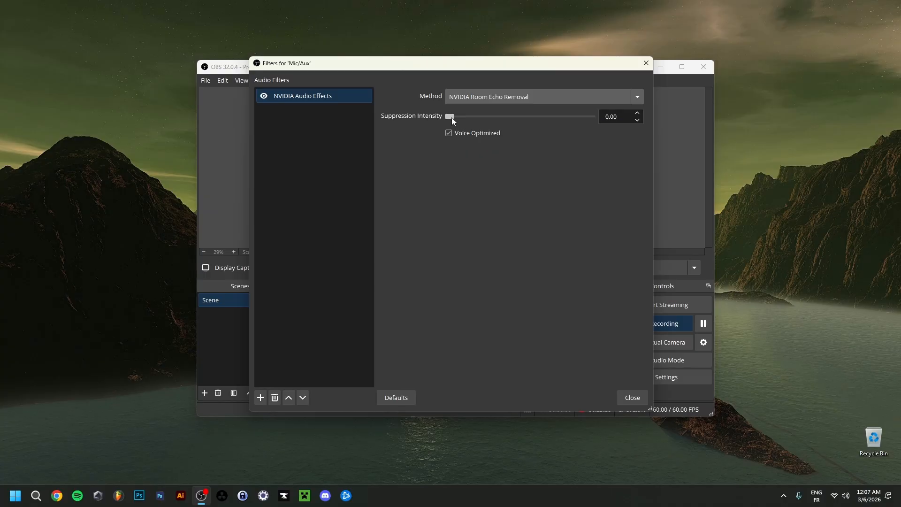
Step: Set the suppression intensity of the NVIDIA Audio Effects filter to 0.30
left_click_drag(449, 117, 578, 126)
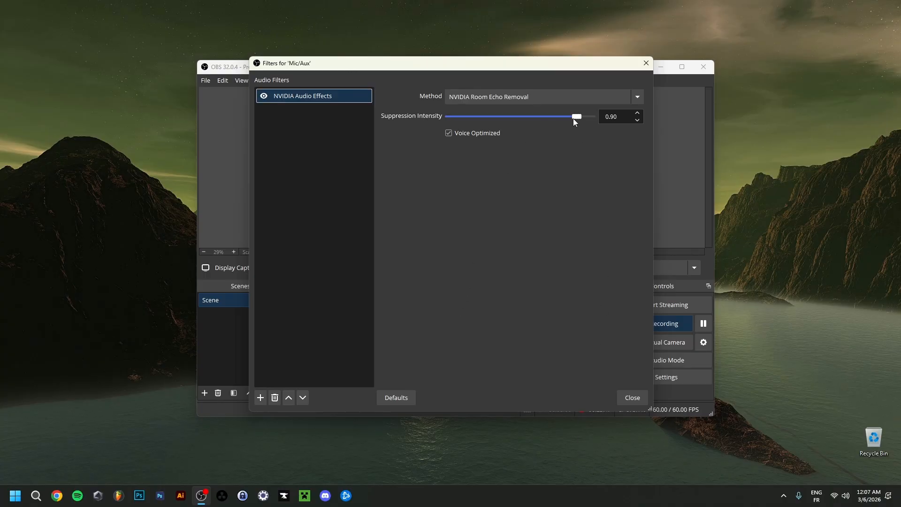
left_click_drag(573, 118, 592, 115)
left_click_drag(593, 116, 578, 119)
left_click_drag(553, 116, 505, 121)
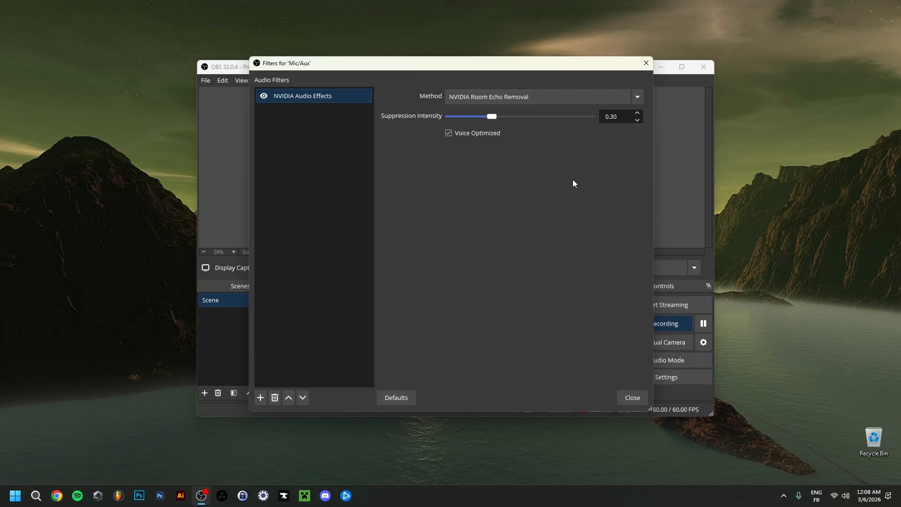
Step: Add a Gain filter to the Mic/Aux source and set its gain to 3.00 dB
right_click(296, 123)
mouse_move(306, 130)
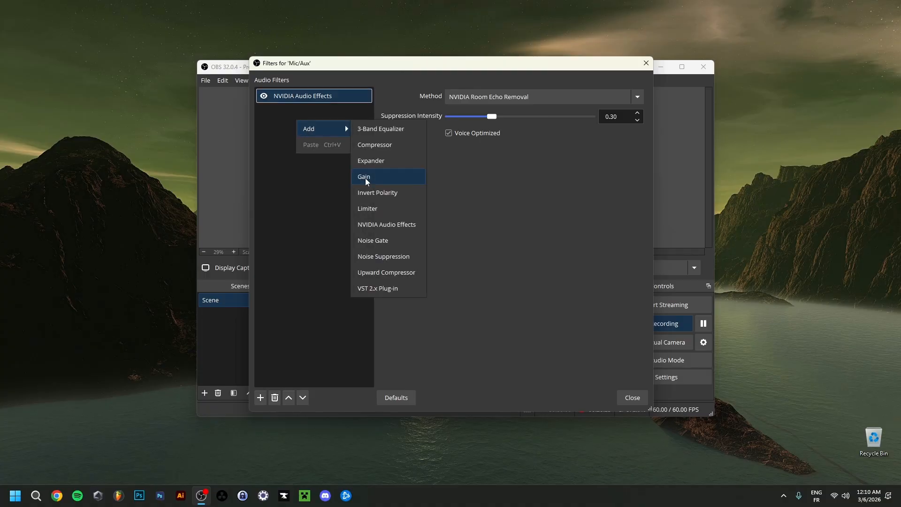
left_click(365, 178)
left_click_drag(489, 100, 498, 100)
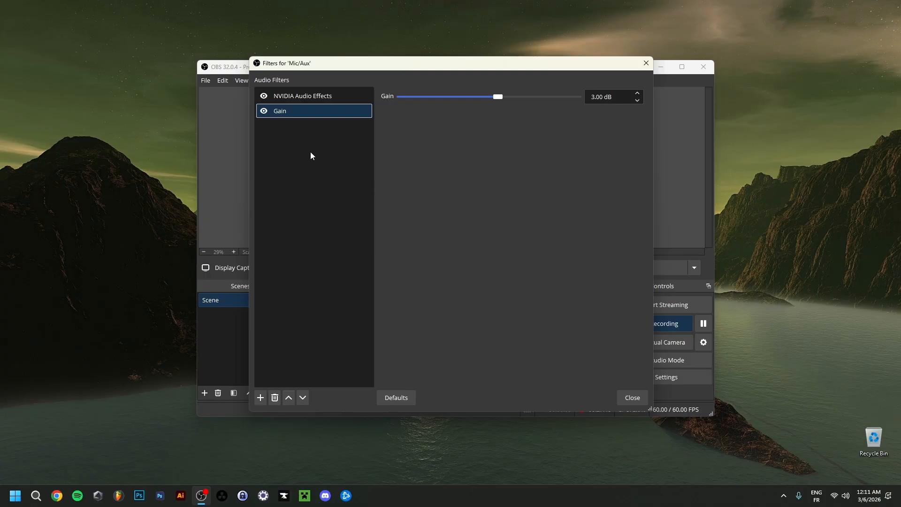
Step: Add a 3-Band Equalizer filter with its default name to the Mic/Aux source
right_click(289, 136)
mouse_move(308, 141)
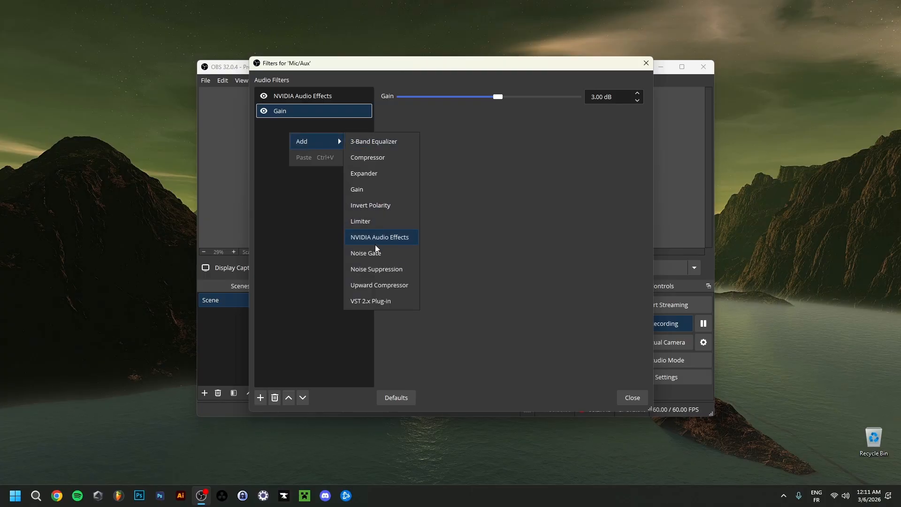
left_click(392, 142)
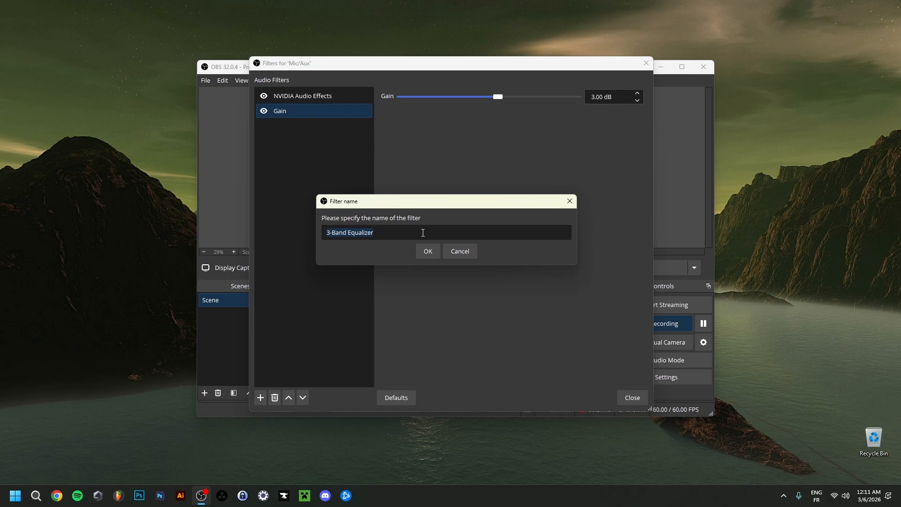
left_click(429, 249)
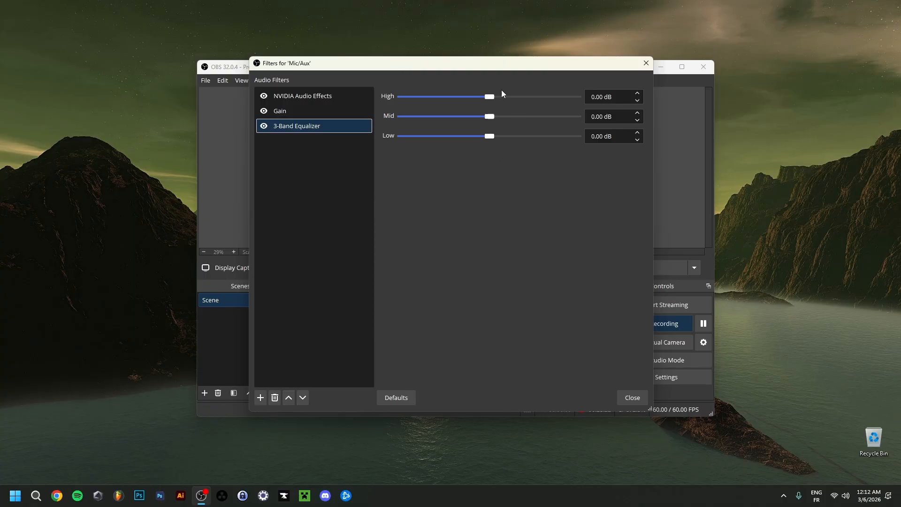
Step: Set the 3-Band Equalizer to 3.60 dB high, -1.90 dB mid and 1.40 dB low
left_click_drag(489, 96, 505, 97)
left_click(637, 94)
mouse_move(491, 117)
left_mouse_down()
mouse_move(503, 118)
mouse_move(465, 120)
mouse_move(481, 121)
left_mouse_up()
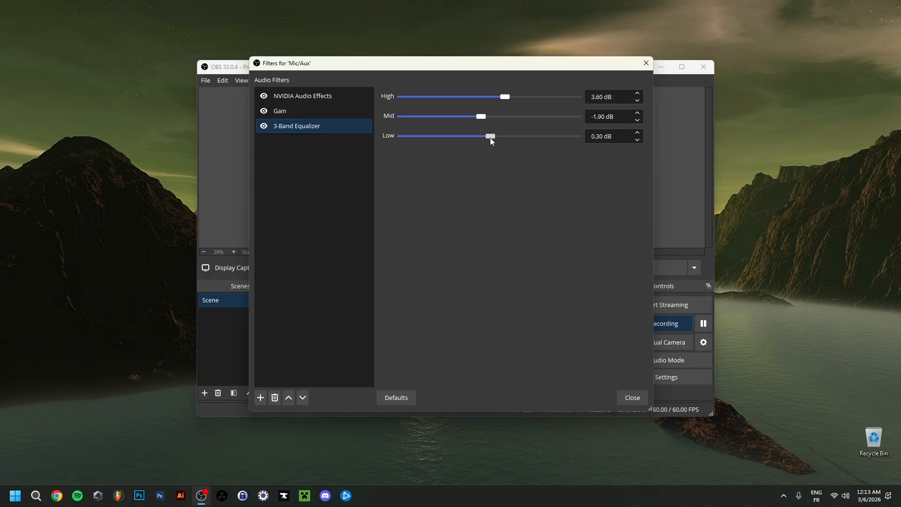
left_click_drag(491, 139, 495, 139)
Step: Add an Expander filter with its default name to the Mic/Aux source
right_click(295, 150)
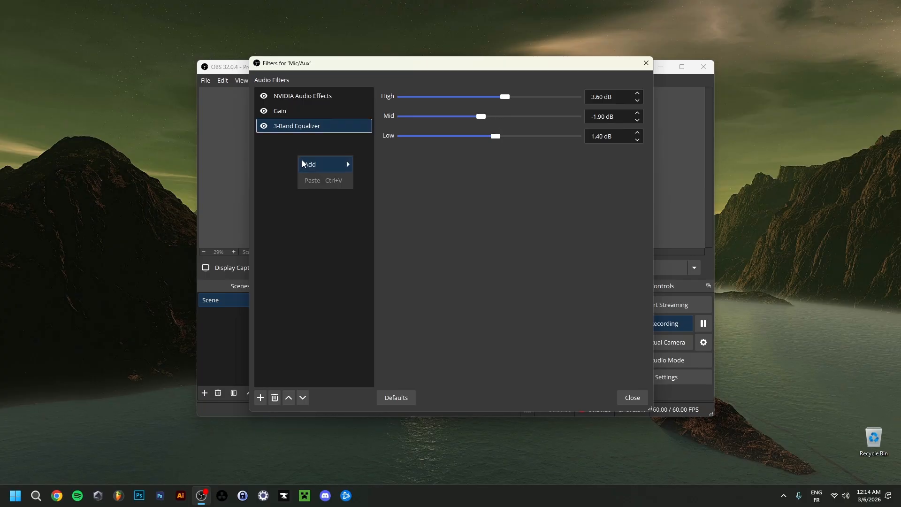
mouse_move(305, 164)
left_click(383, 197)
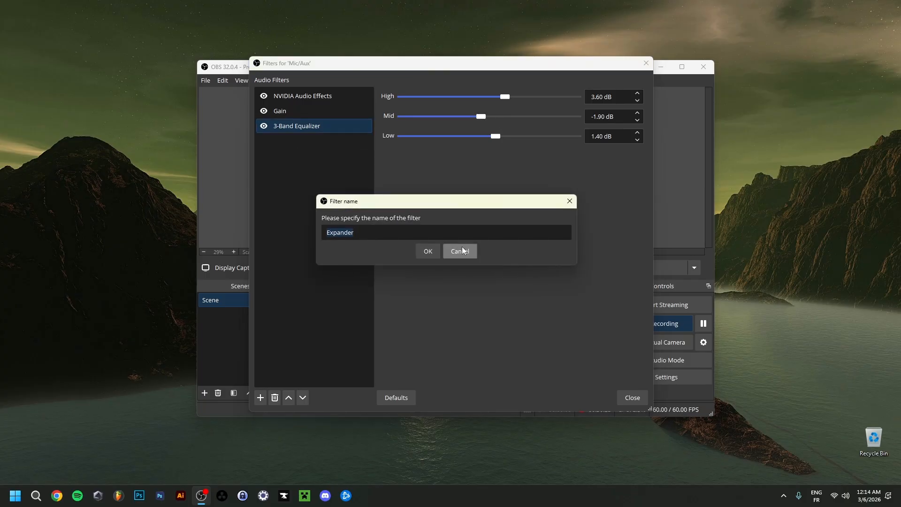
left_click(427, 256)
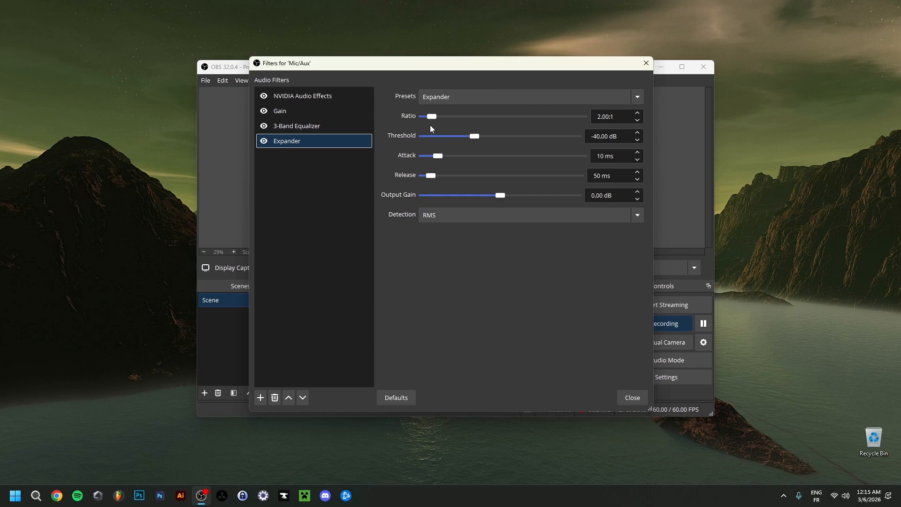
Step: Set the Expander's threshold to -37.00 dB, its attack to 1 ms and its release to 100 ms
left_click_drag(472, 136, 373, 177)
left_click_drag(423, 137, 432, 139)
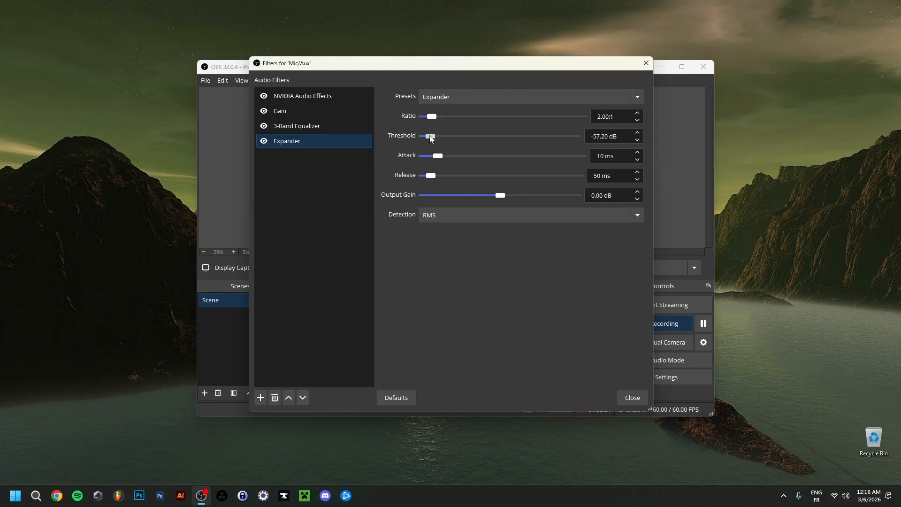
left_click_drag(432, 139, 483, 140)
left_click_drag(438, 156, 432, 157)
left_click(589, 179)
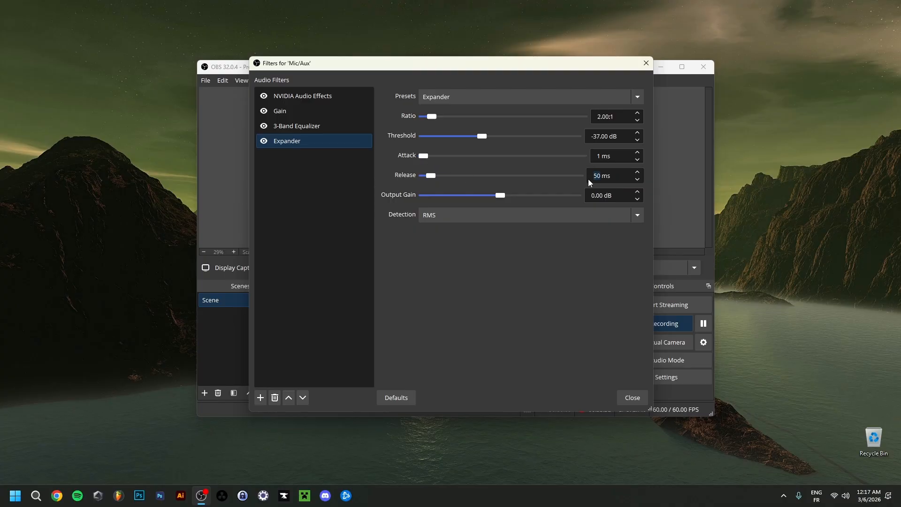
type("100")
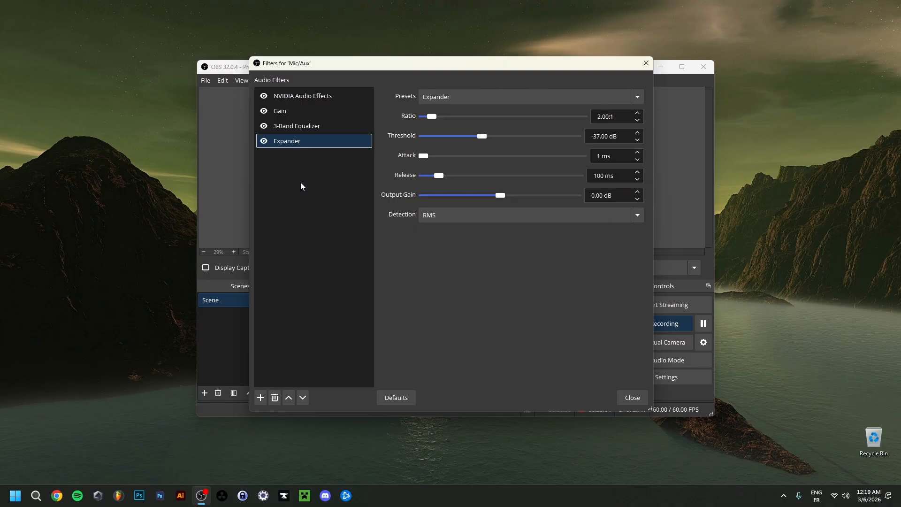
Step: Add a Compressor filter with its default name to the Mic/Aux source
right_click(301, 176)
mouse_move(327, 183)
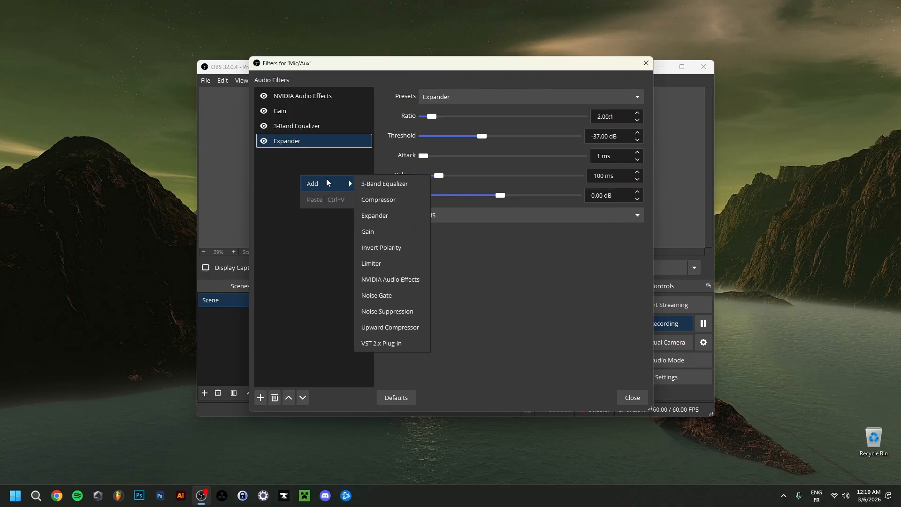
left_click(386, 201)
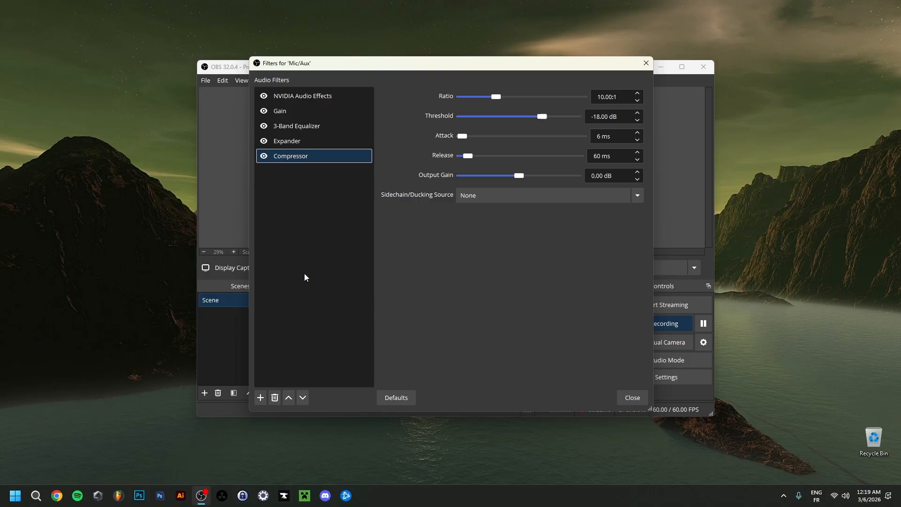
Step: Set the Compressor to a 3.00:1 ratio, -30.90 dB threshold, 1 ms attack, 100 ms release and 7.60 dB output gain
left_click_drag(496, 97, 488, 97)
left_click_drag(497, 97, 477, 99)
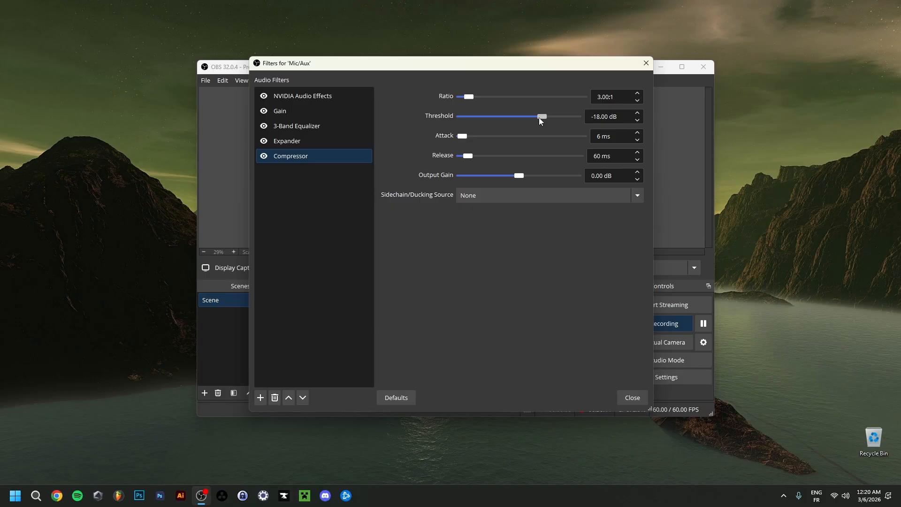
left_click_drag(543, 116, 599, 140)
left_click(460, 139)
left_click_drag(469, 157, 473, 160)
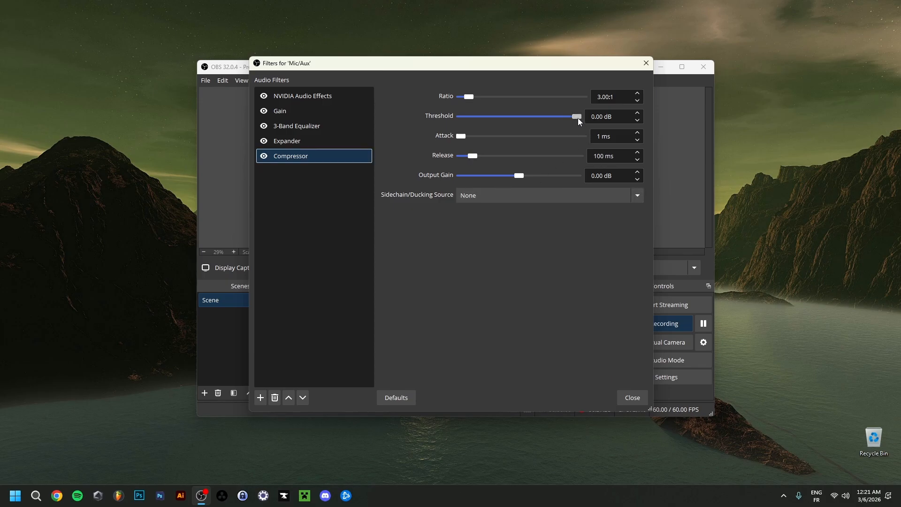
left_click_drag(578, 117, 539, 121)
left_click_drag(515, 178, 525, 176)
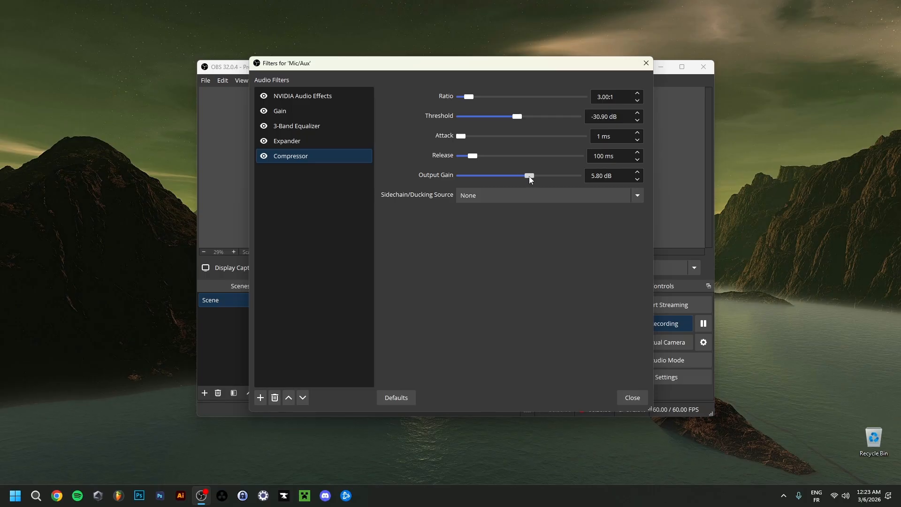
left_click_drag(530, 177, 535, 177)
Step: Add a Limiter filter with a -3.00 dB threshold to the Mic/Aux source and close the filters window
right_click(297, 186)
mouse_move(323, 191)
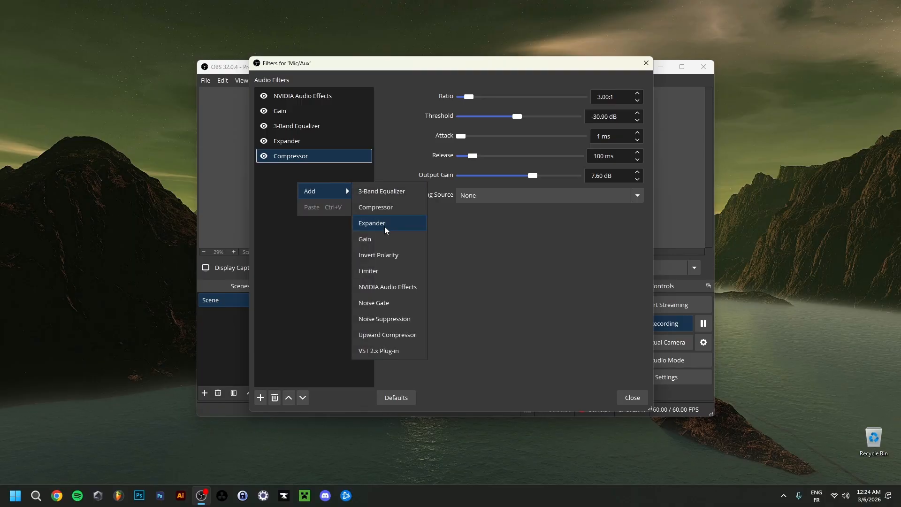
left_click(384, 271)
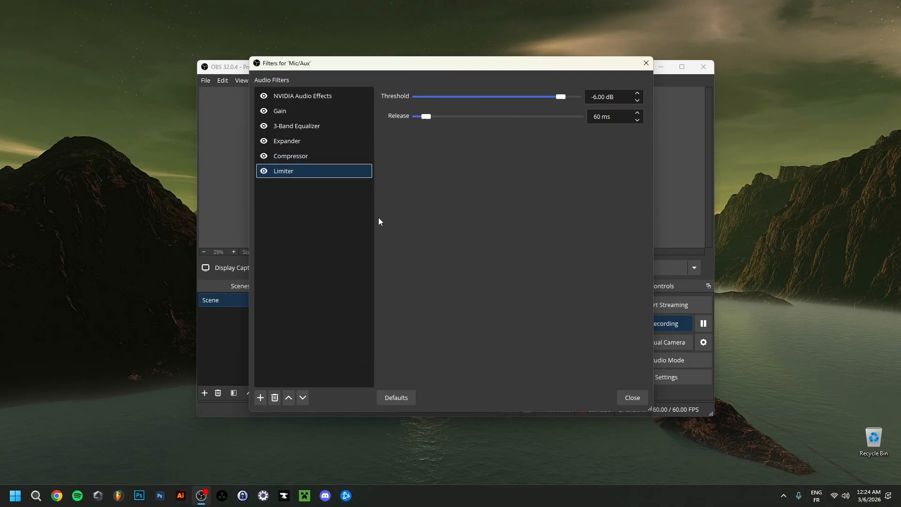
left_click(561, 98)
left_click_drag(561, 97, 570, 98)
left_click_drag(570, 97, 573, 99)
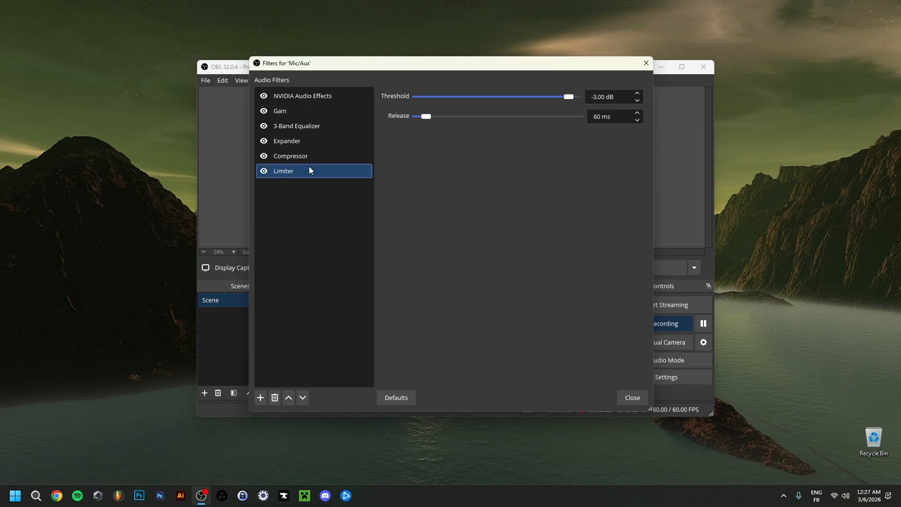
left_click(624, 398)
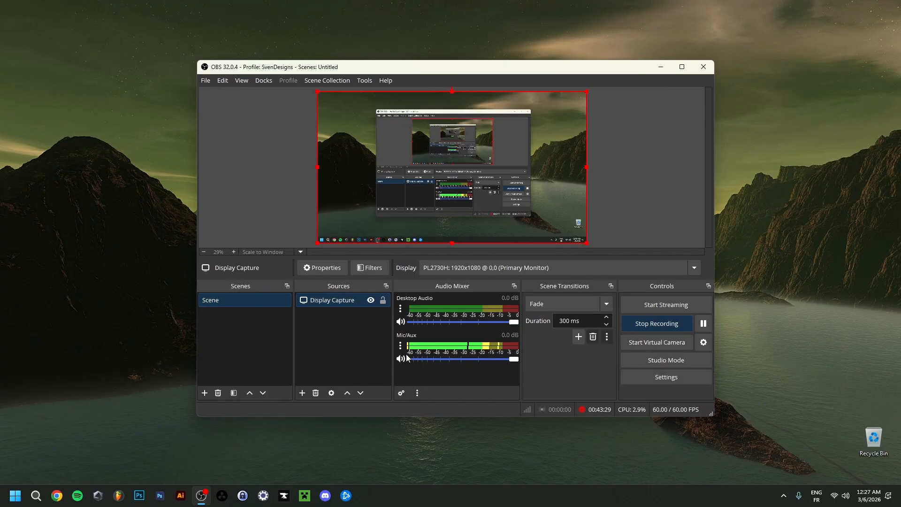